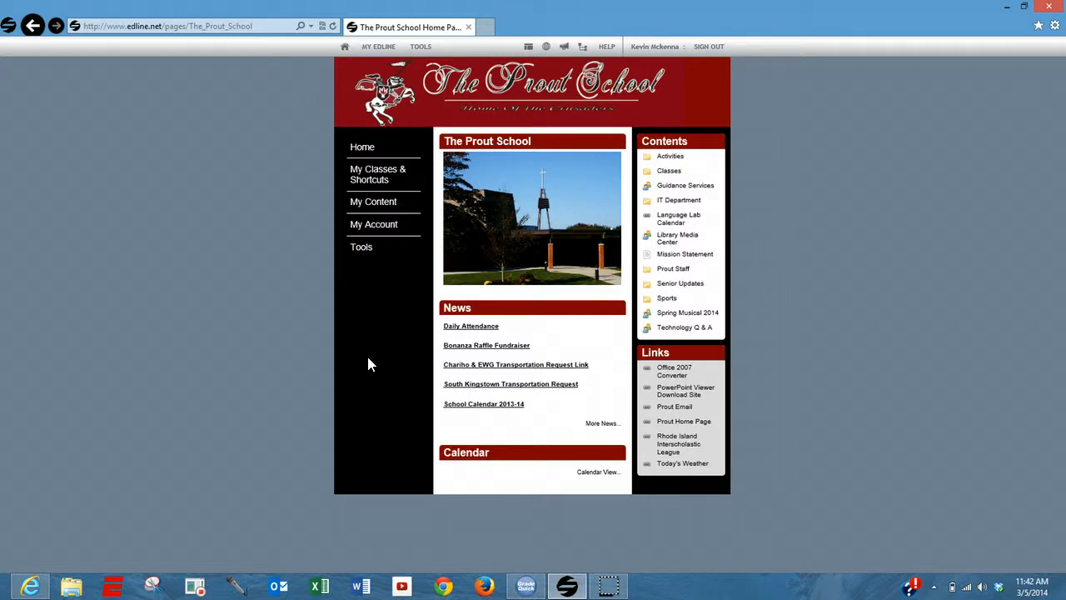
Open the CompDesign (166185702 S2) class page and go to its Assignments folder.
mouse_move(350, 169)
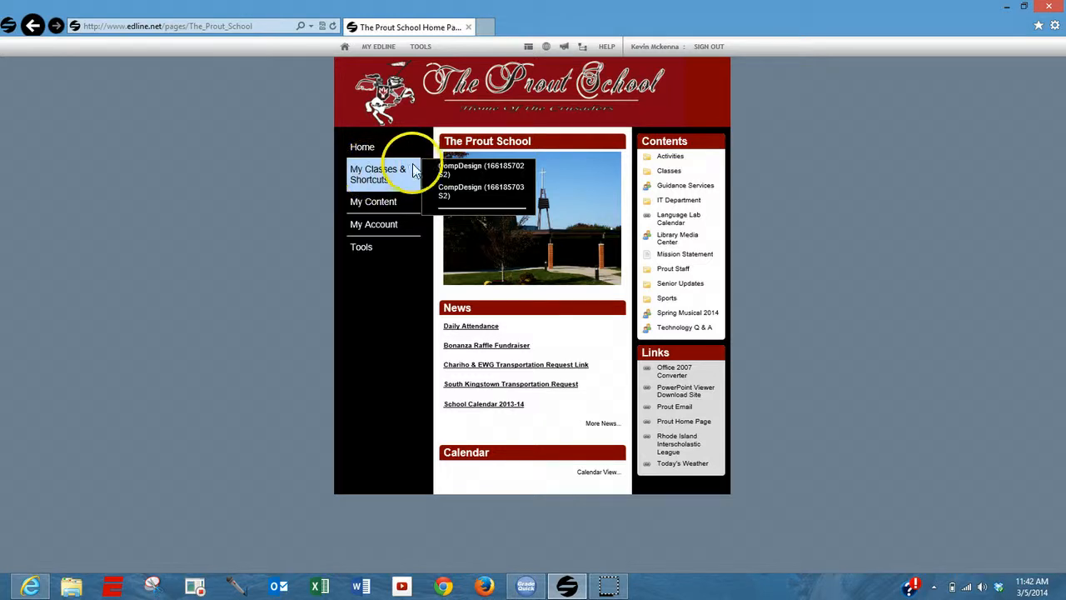
click(512, 169)
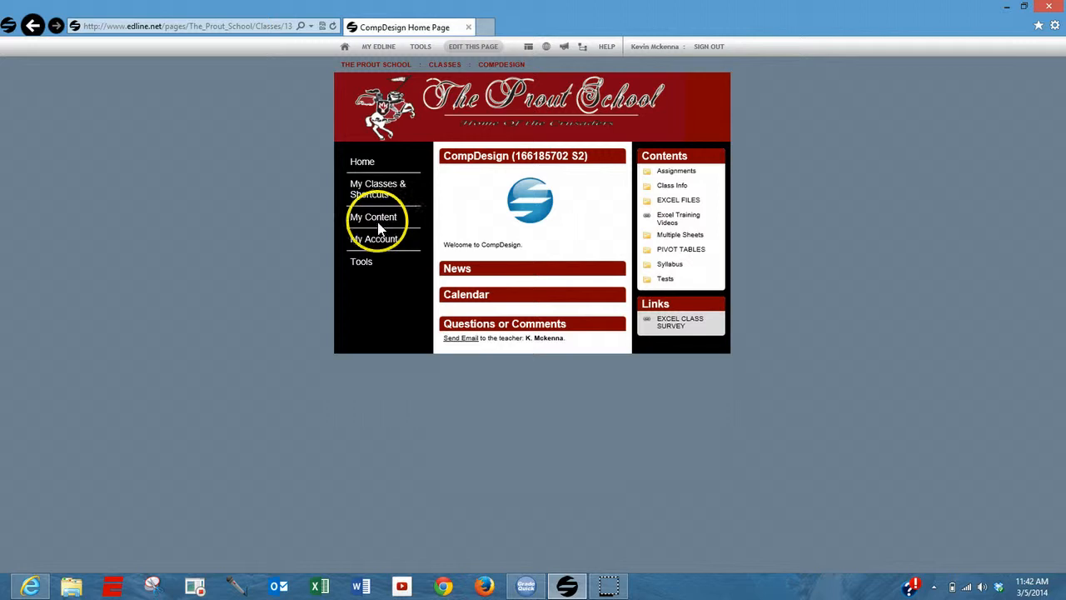
mouse_move(366, 218)
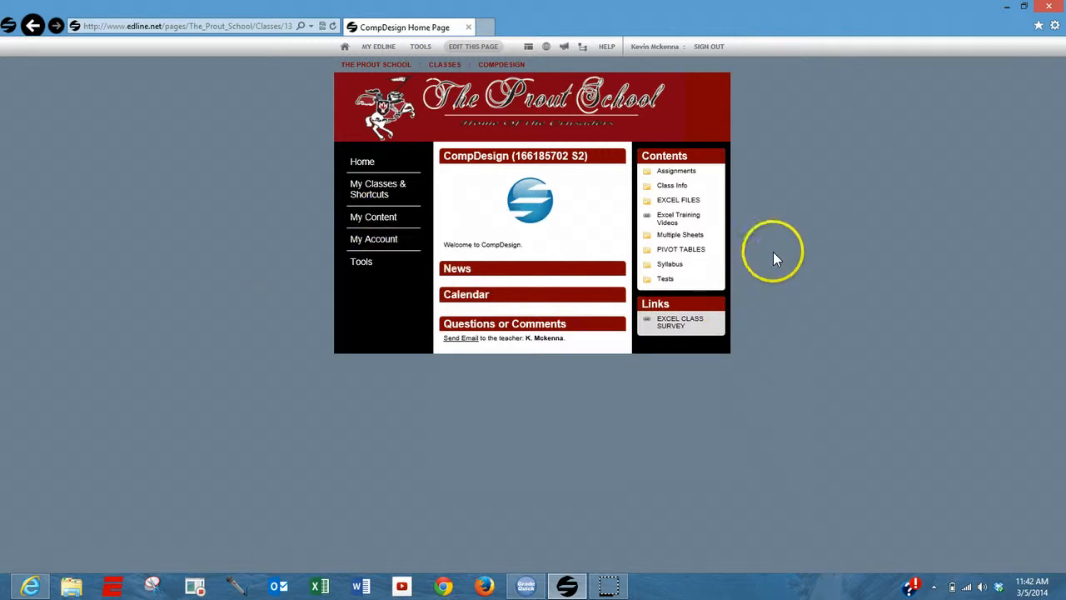
mouse_move(721, 166)
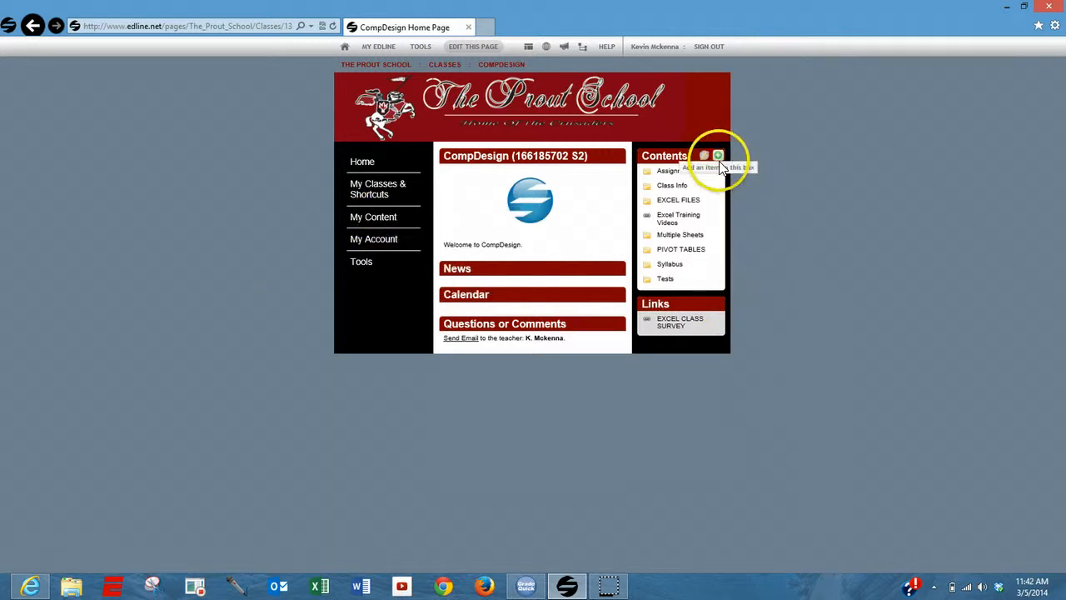
click(674, 163)
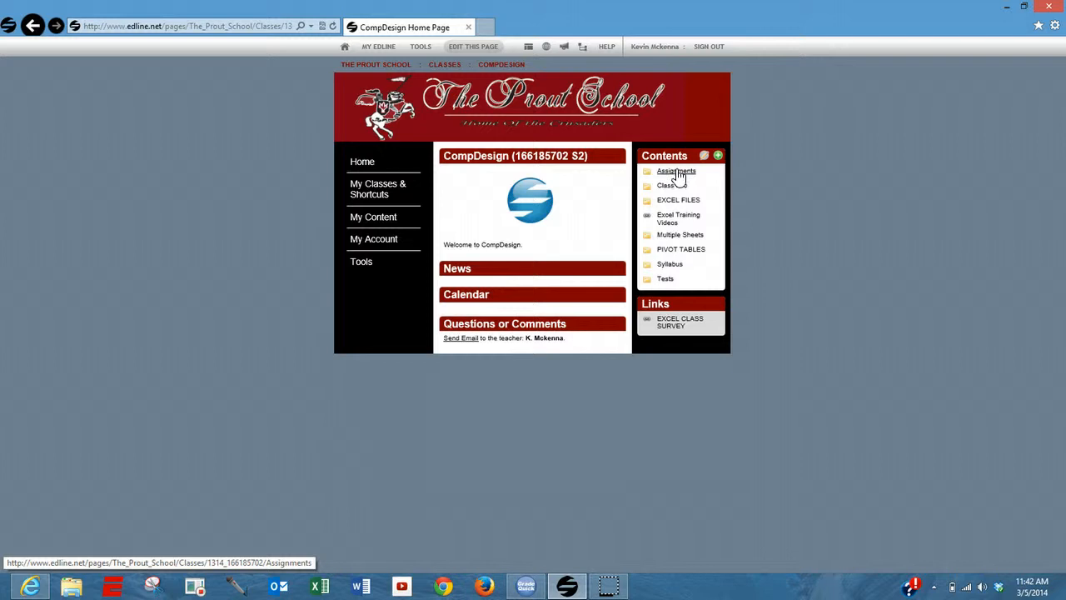
click(680, 172)
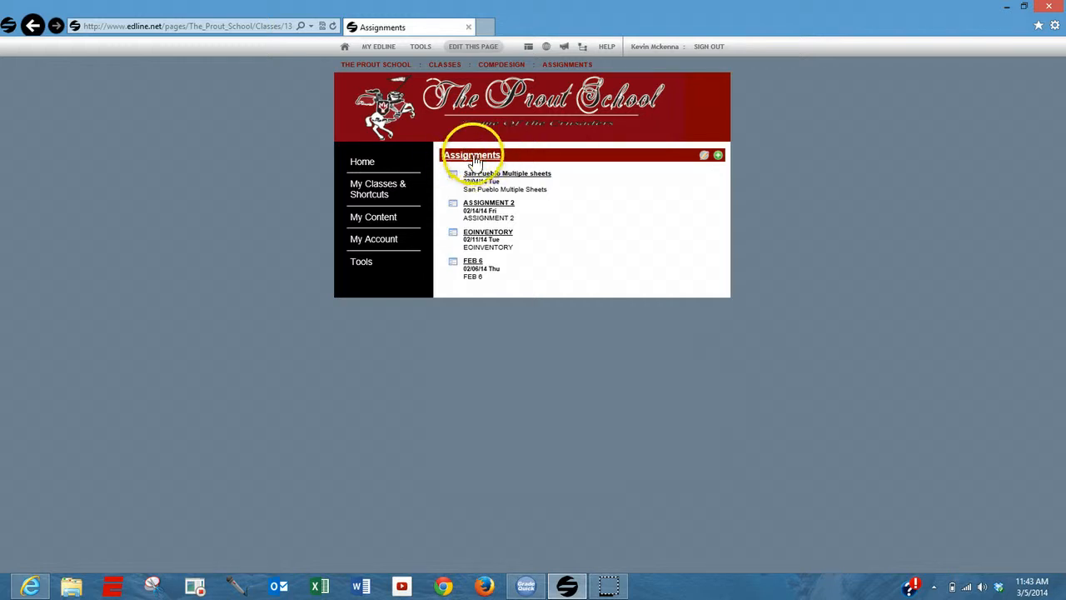
Open the Assignments folder for editing and add a new Homework Hand-In item.
click(704, 159)
click(704, 157)
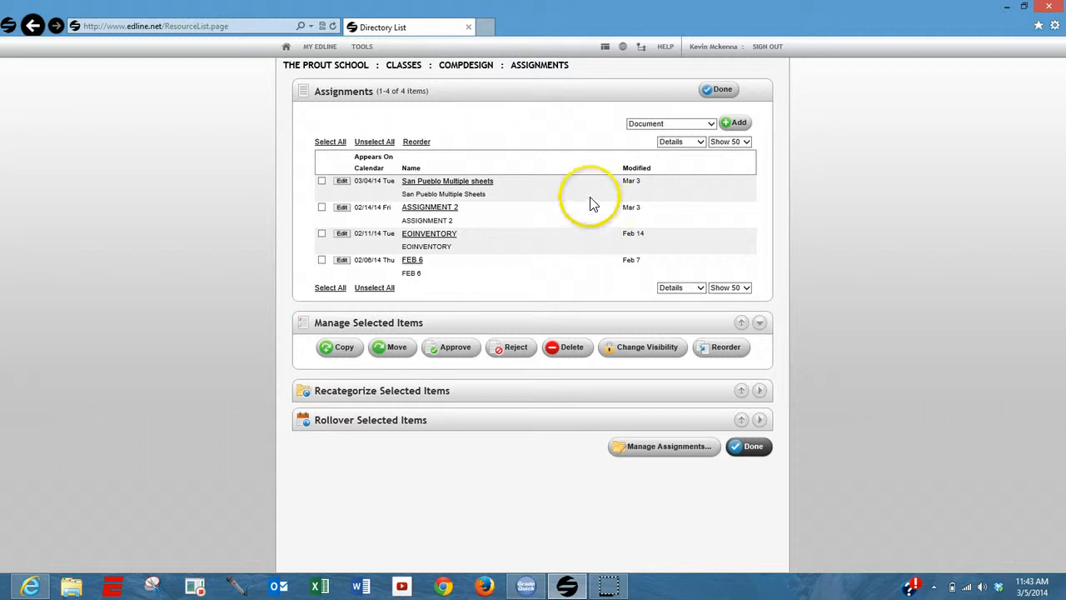
click(711, 125)
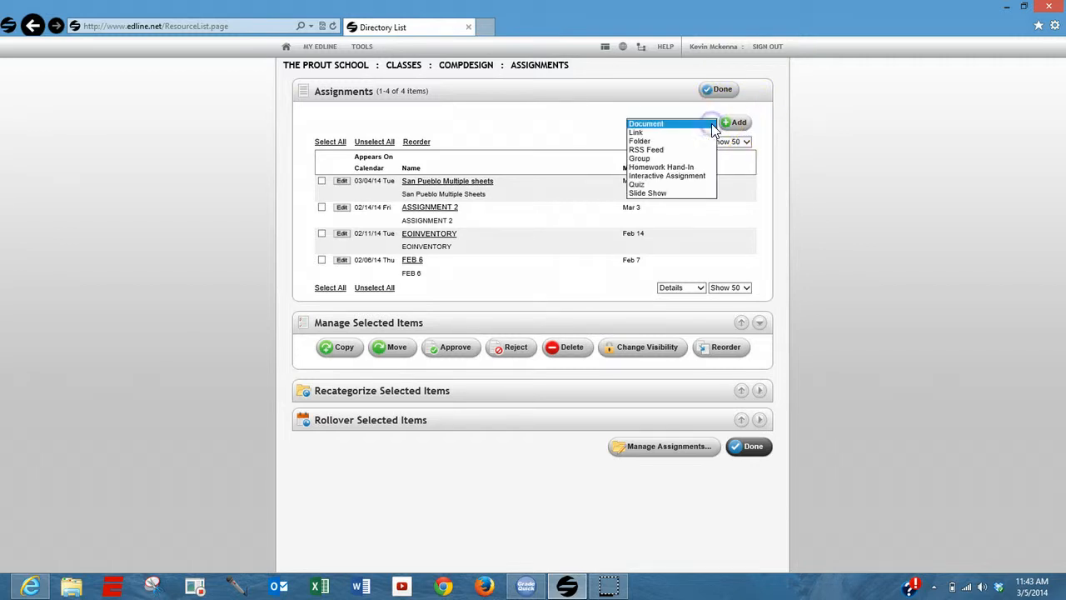
click(692, 166)
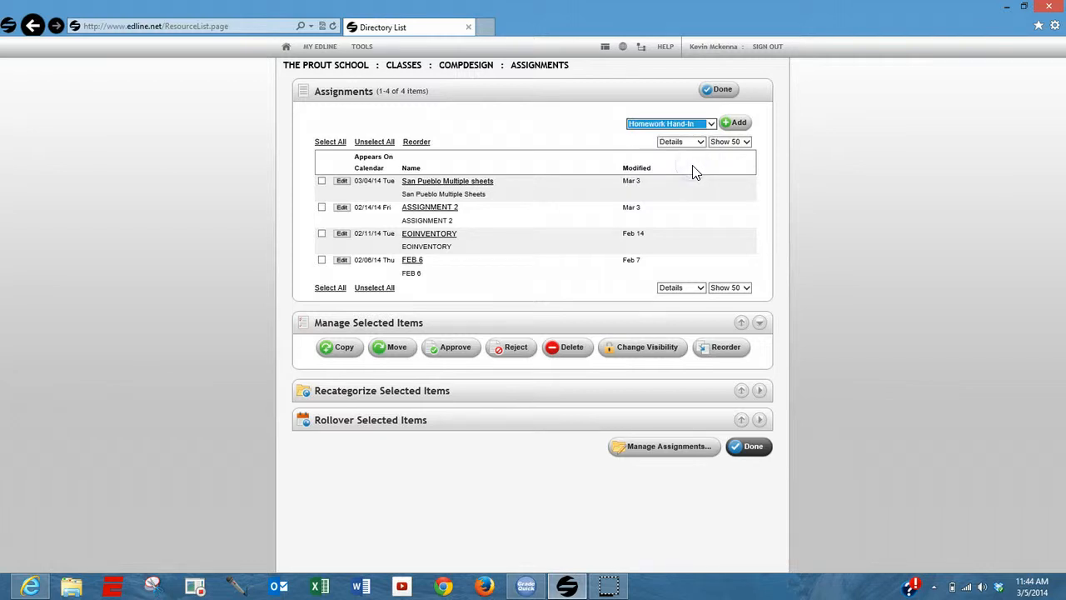
click(739, 126)
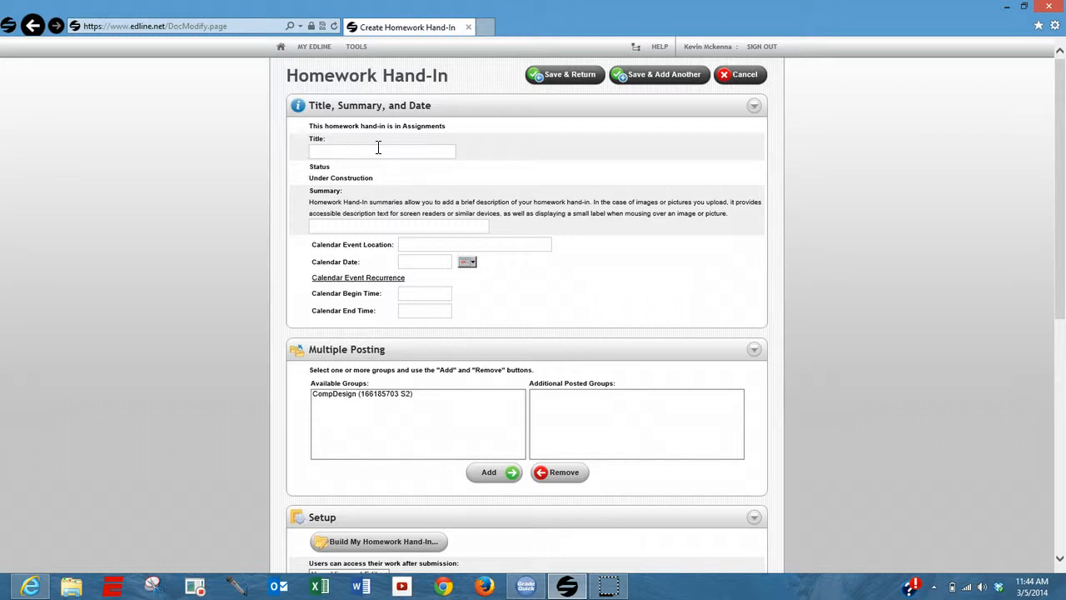
Title the homework hand-in "Practice Test 2" and use the same text as its summary.
text(Practice Test 2)
click(377, 148)
click(367, 153)
drag(366, 153, 263, 146)
key(ctrl+c)
click(323, 225)
key(ctrl+v)
Set the hand-in's calendar date to 03/06/14.
click(466, 265)
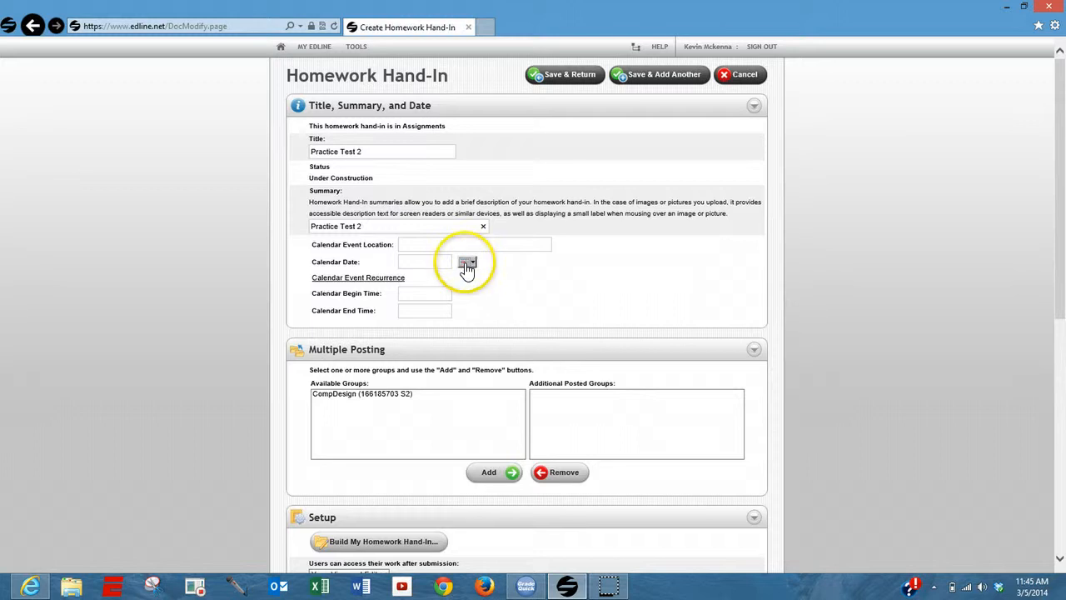
click(467, 265)
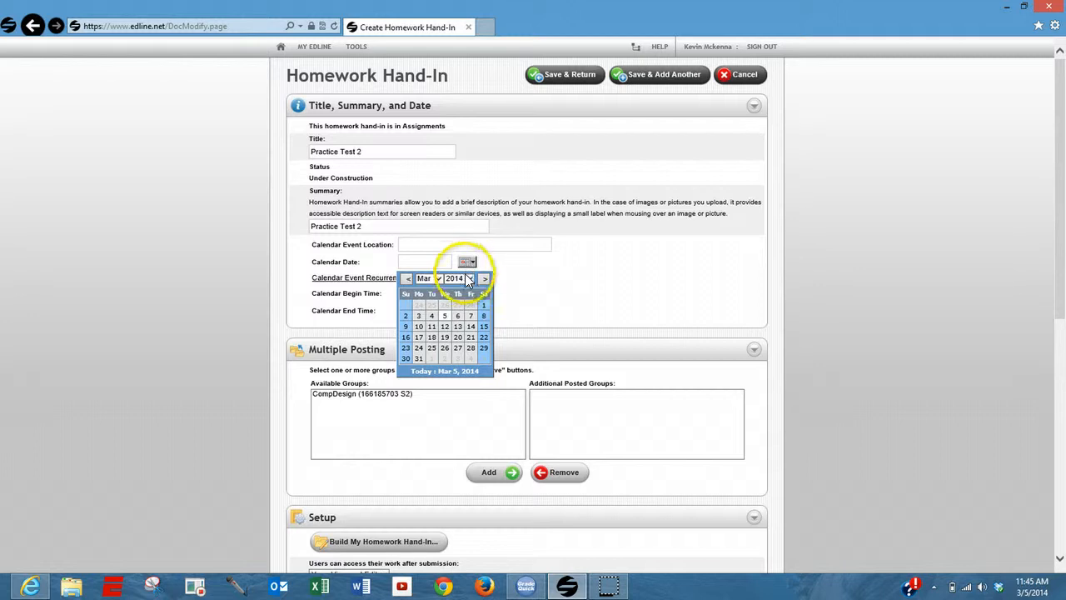
click(459, 320)
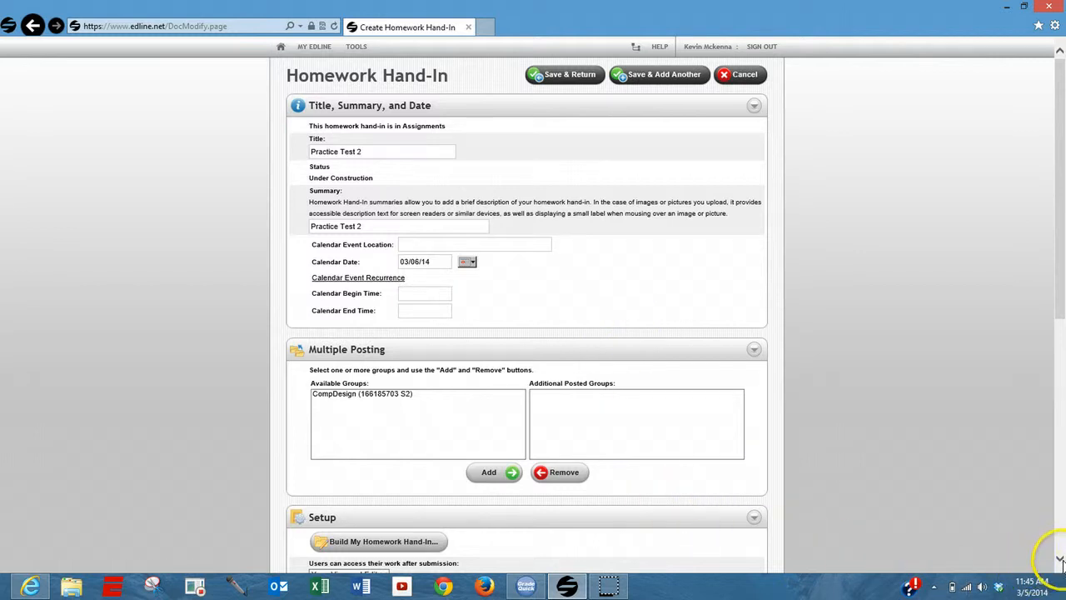
Build the homework hand-in, replacing the placeholder instructions with "Please upload your file to Edline", and save it.
scroll(1061, 560, down, 5)
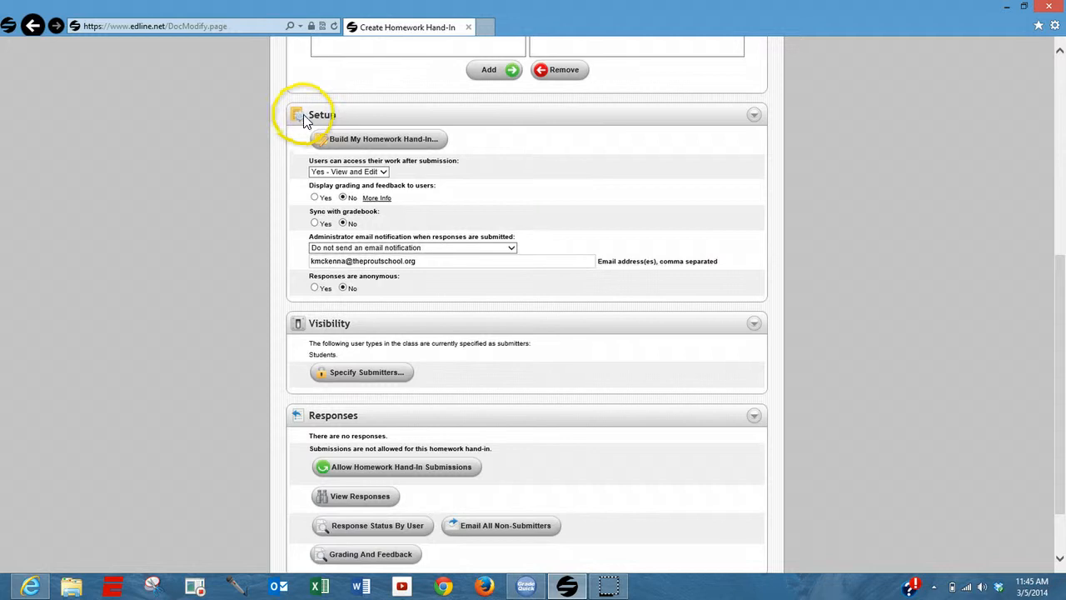
click(358, 145)
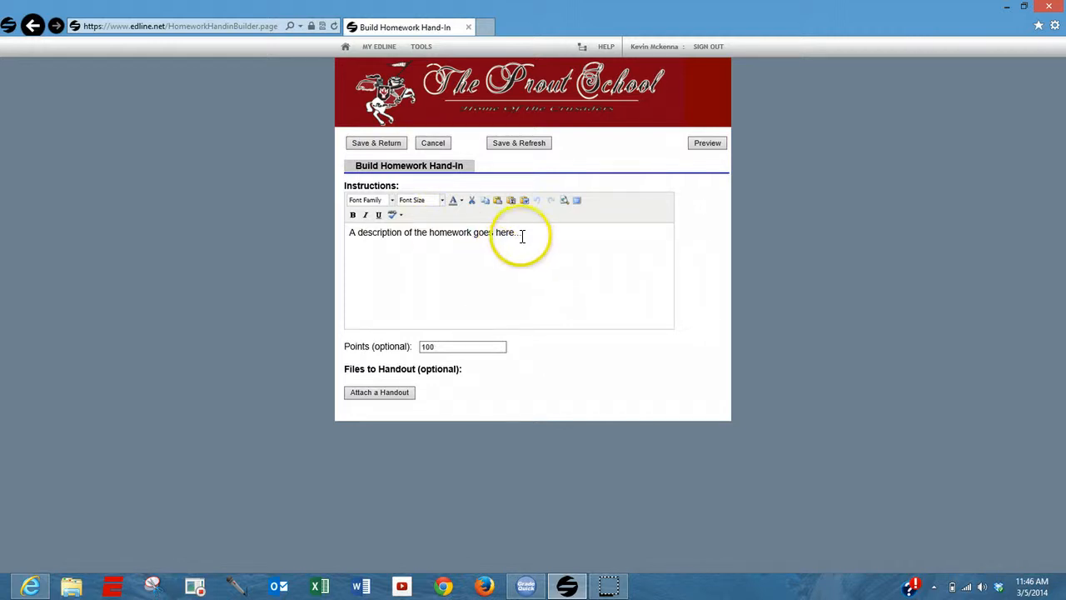
drag(522, 234, 337, 233)
key(Delete)
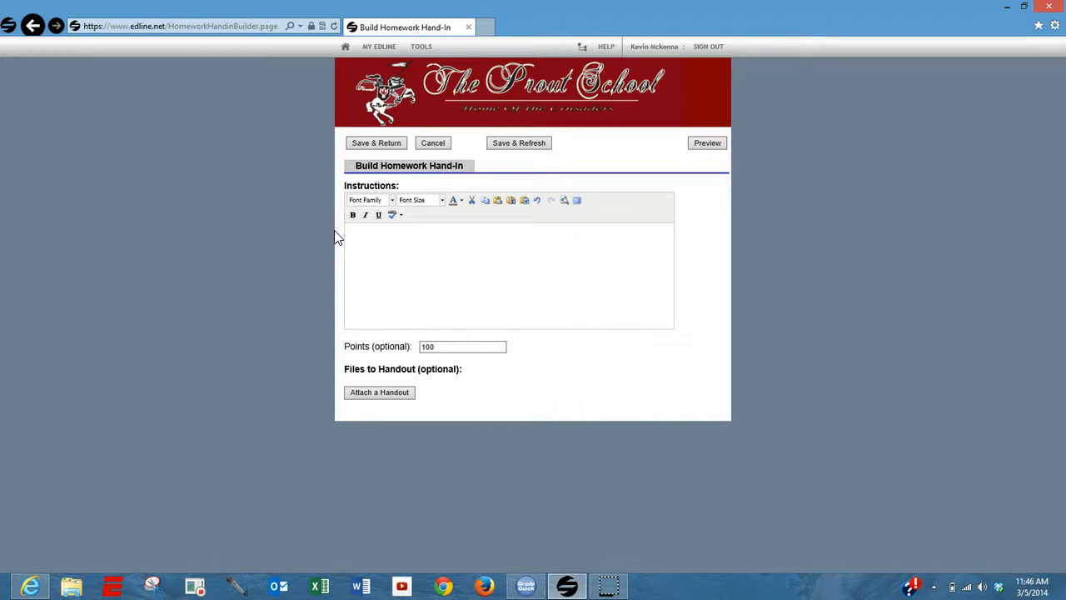
text(P)
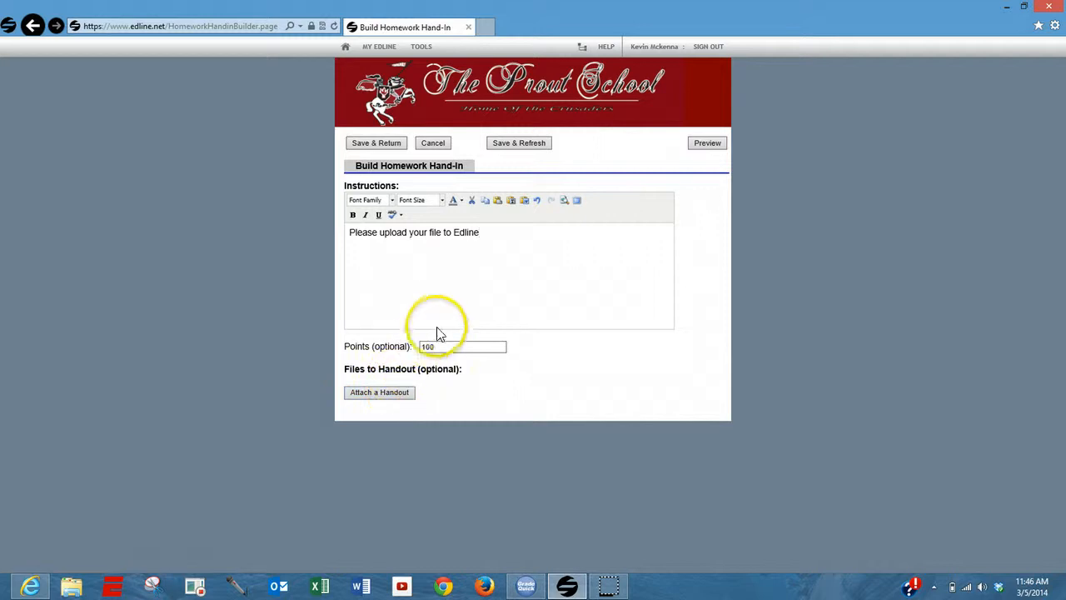
click(450, 301)
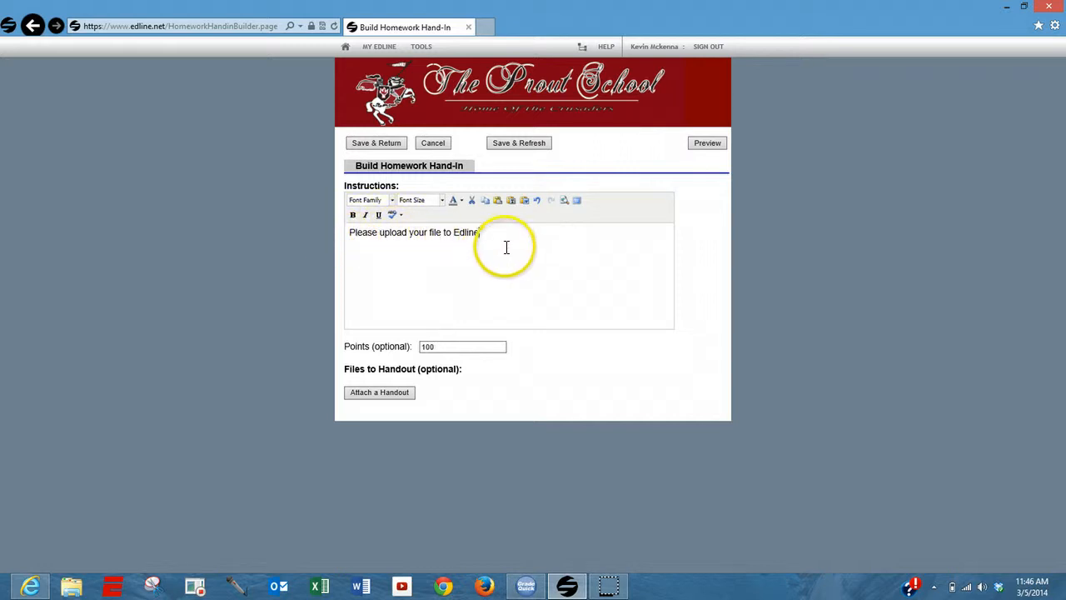
click(374, 143)
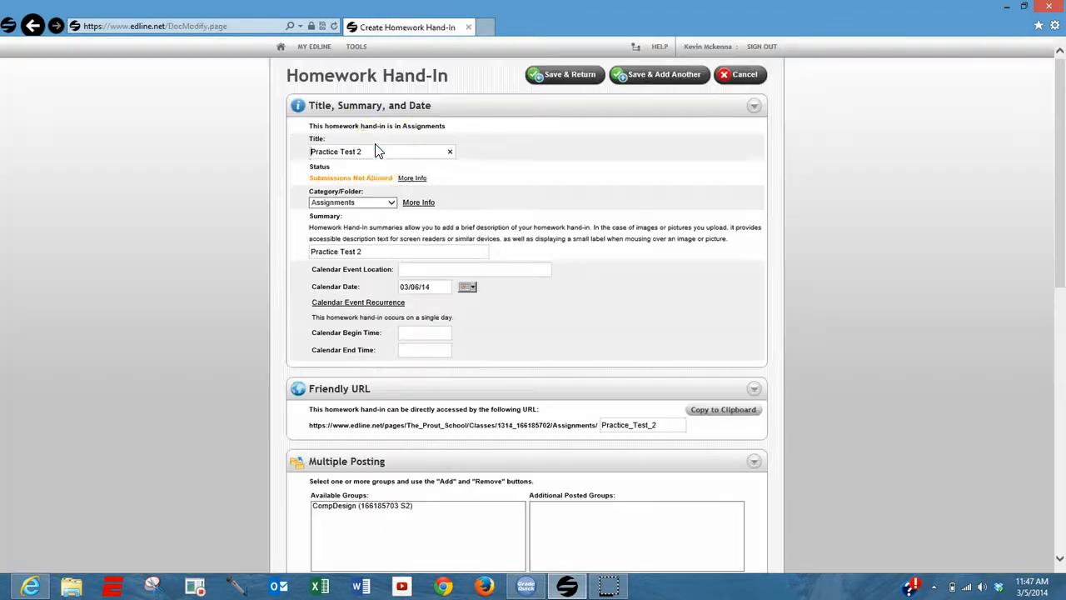
In the hand-in's setup, set access after submission to "Yes - View Only" and enable both grading and feedback display and gradebook sync.
click(1060, 558)
click(1060, 559)
click(1059, 559)
click(1059, 559)
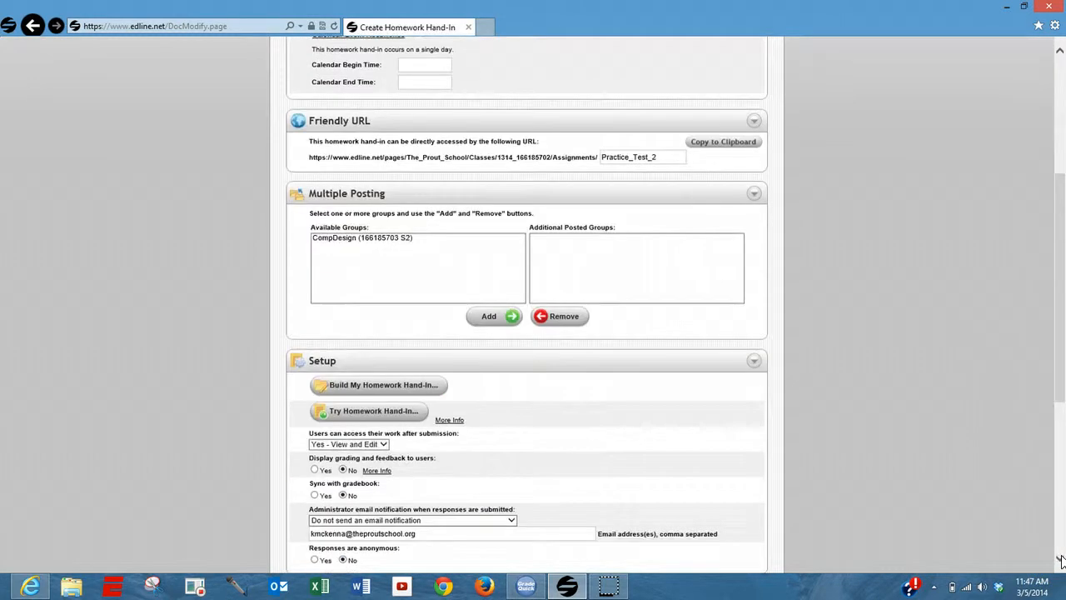
click(1059, 559)
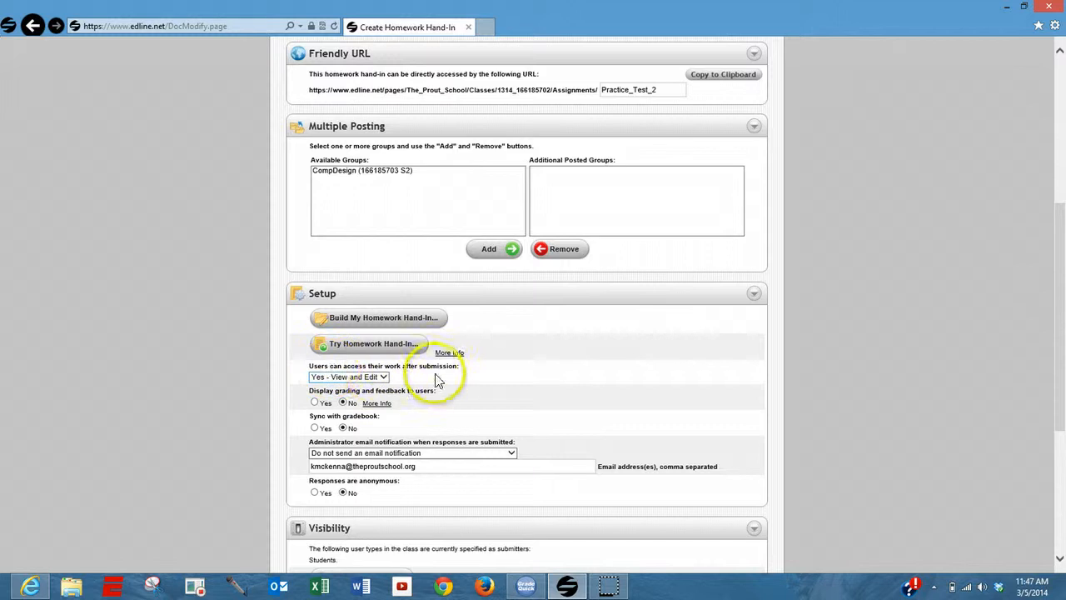
click(384, 378)
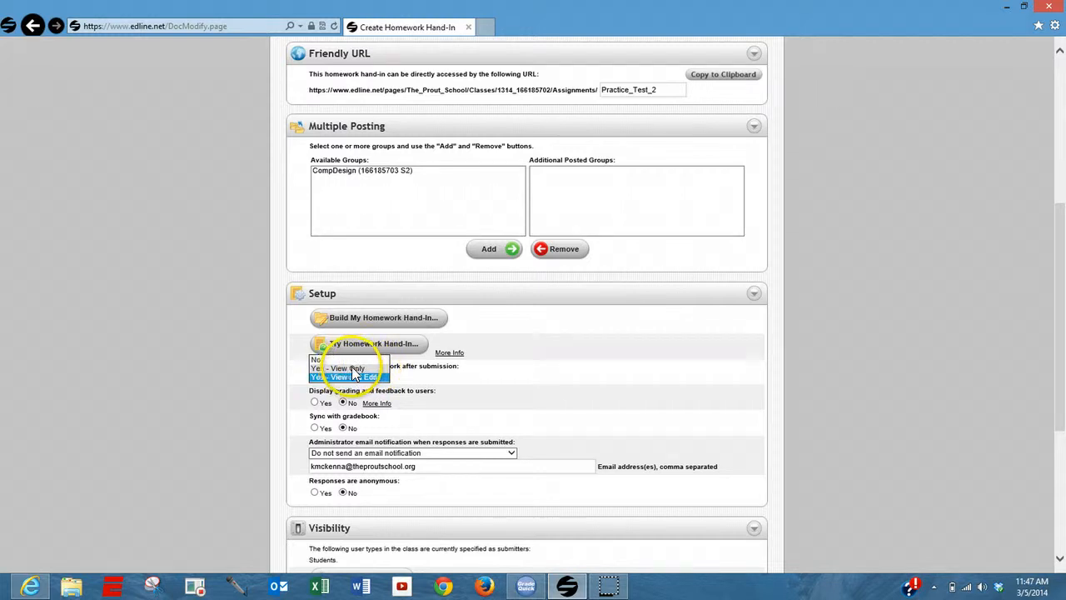
click(357, 368)
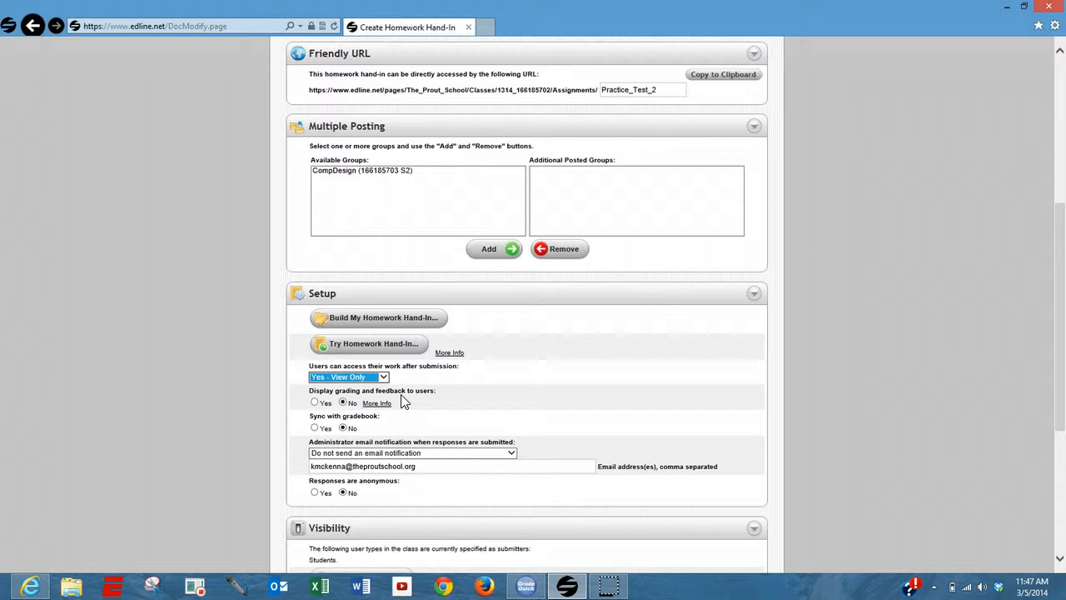
click(314, 404)
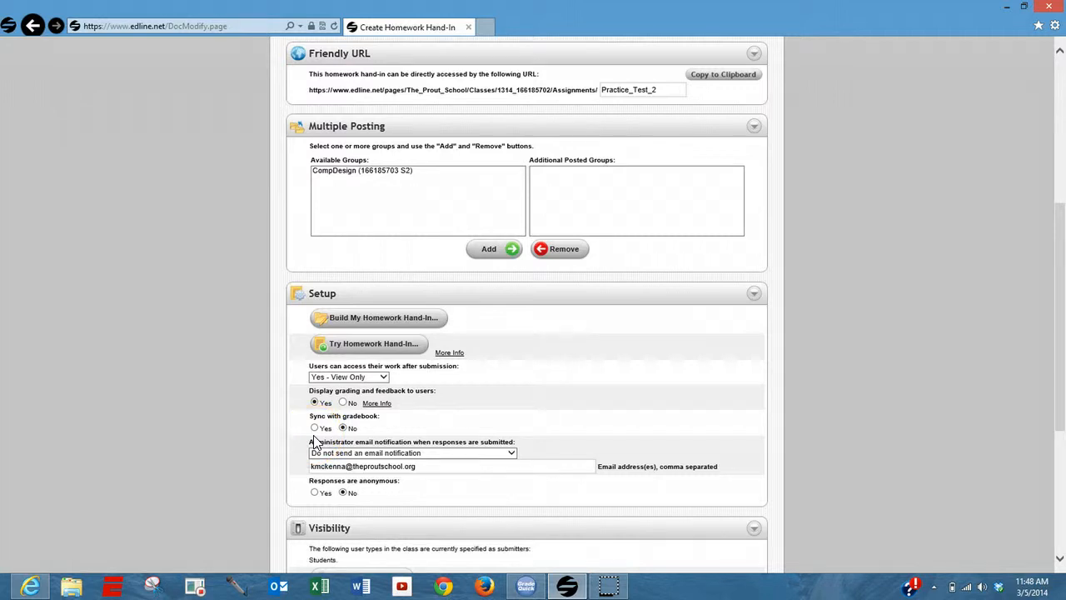
click(315, 428)
Allow students to submit responses to the Practice Test 2 homework hand-in.
scroll(570, 433, down, 1)
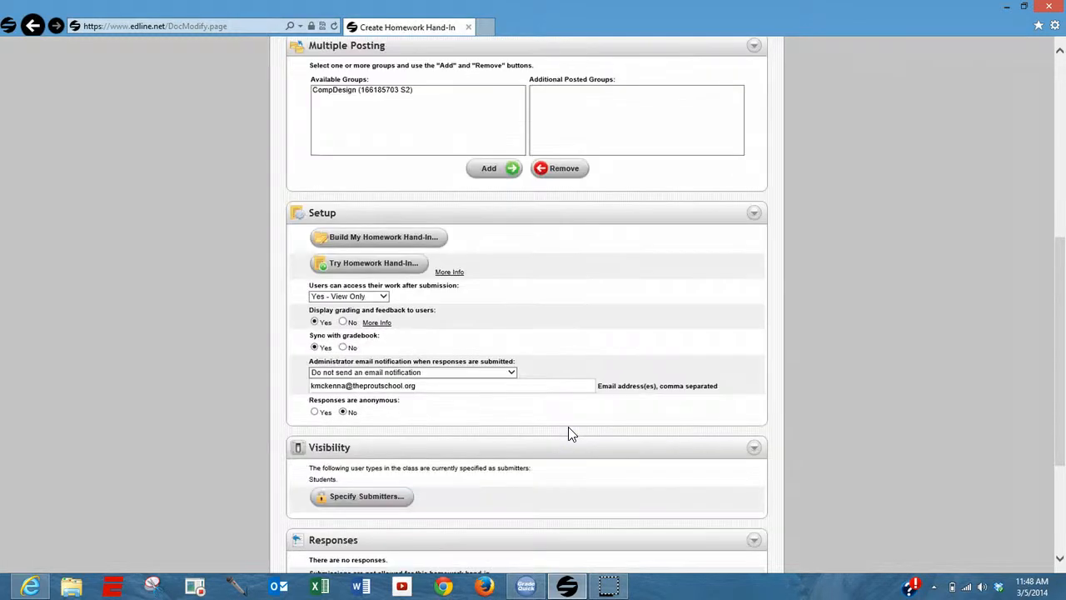
scroll(571, 424, down, 1)
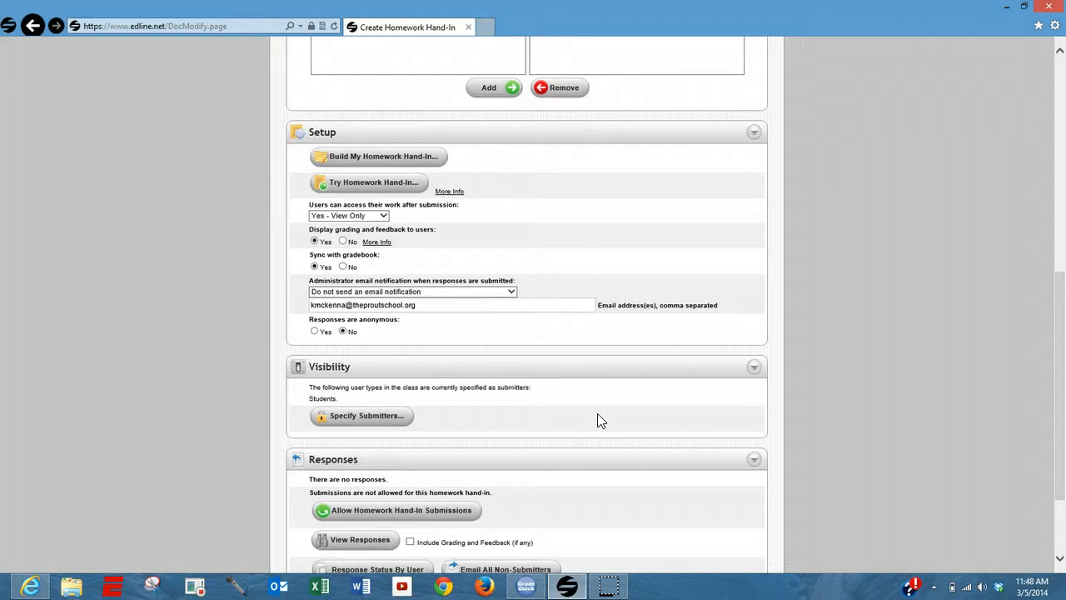
scroll(599, 413, down, 1)
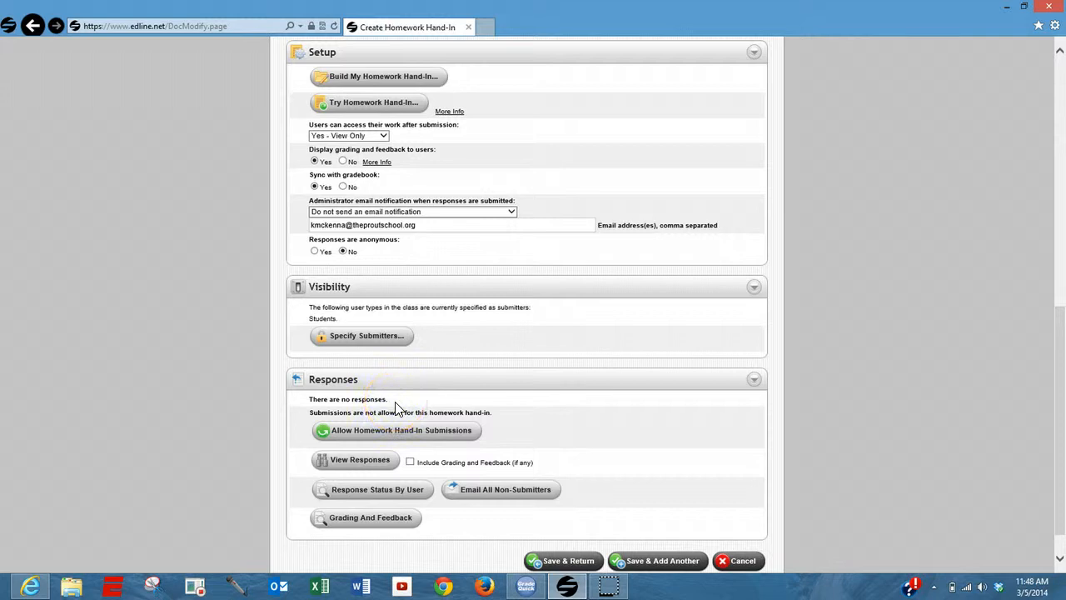
click(354, 435)
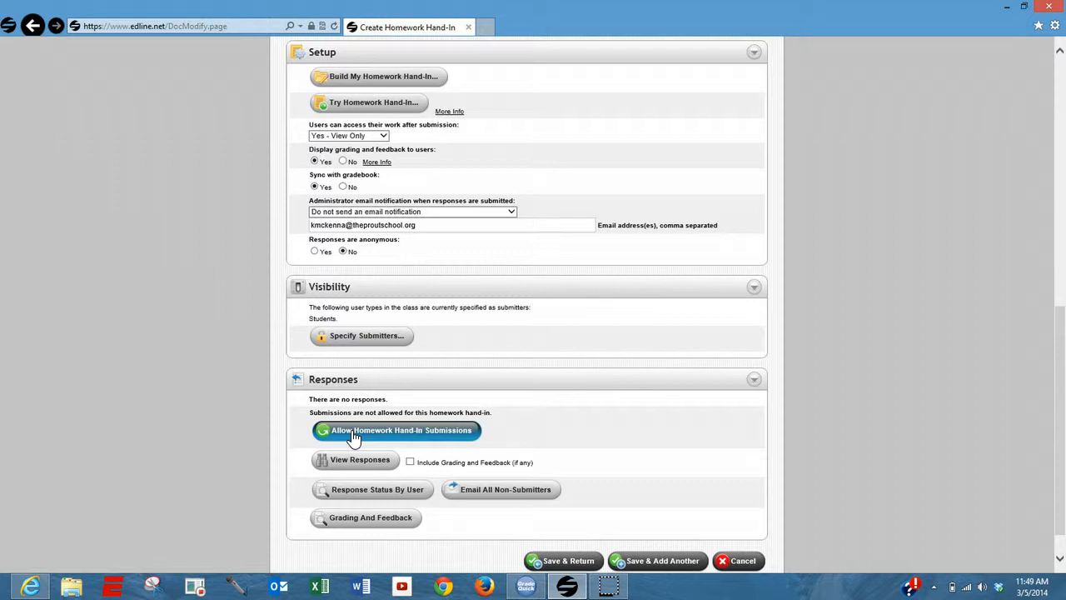
click(396, 434)
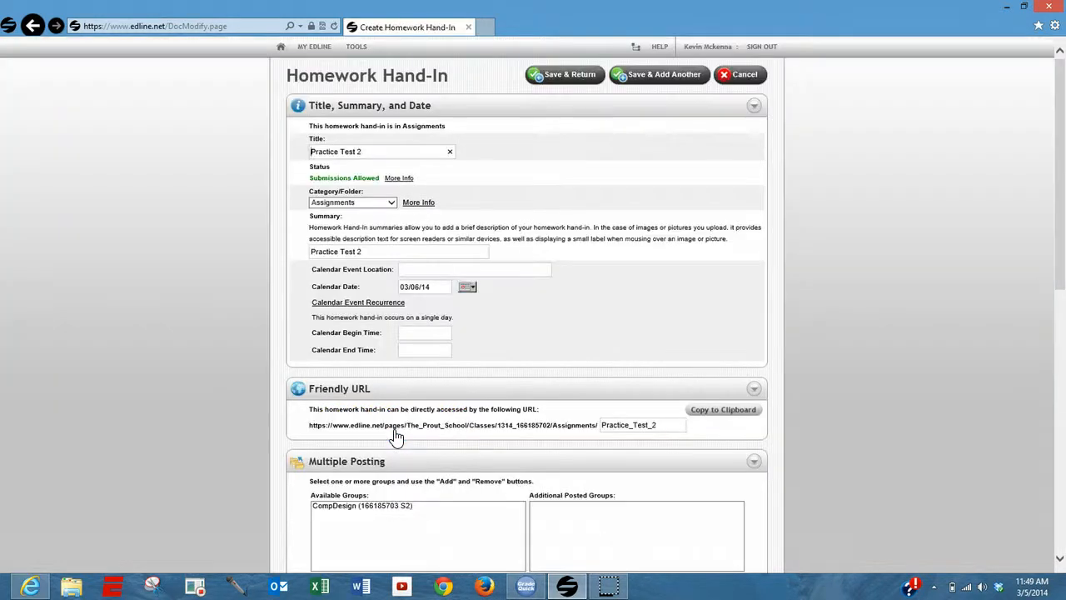
Save the Practice Test 2 hand-in and return to the Assignments item list.
click(1061, 560)
scroll(1060, 563, down, 3)
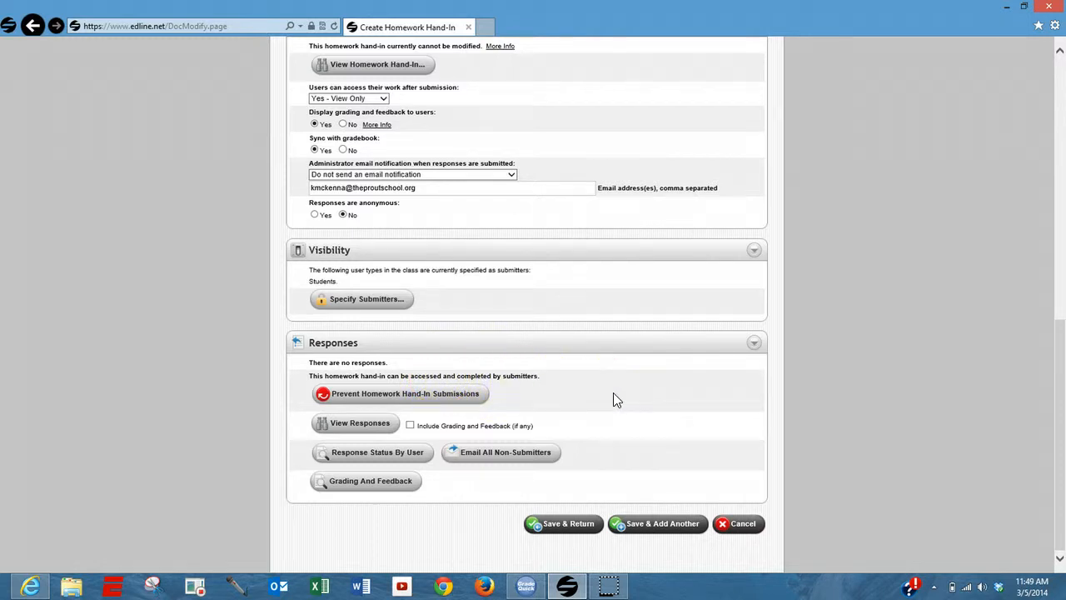
click(561, 526)
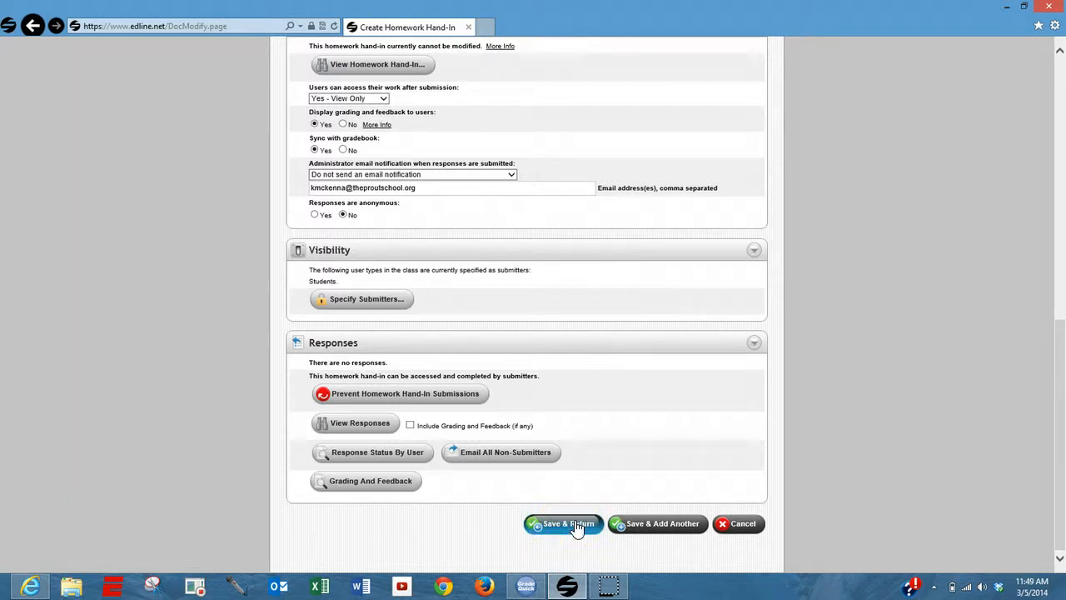
click(576, 528)
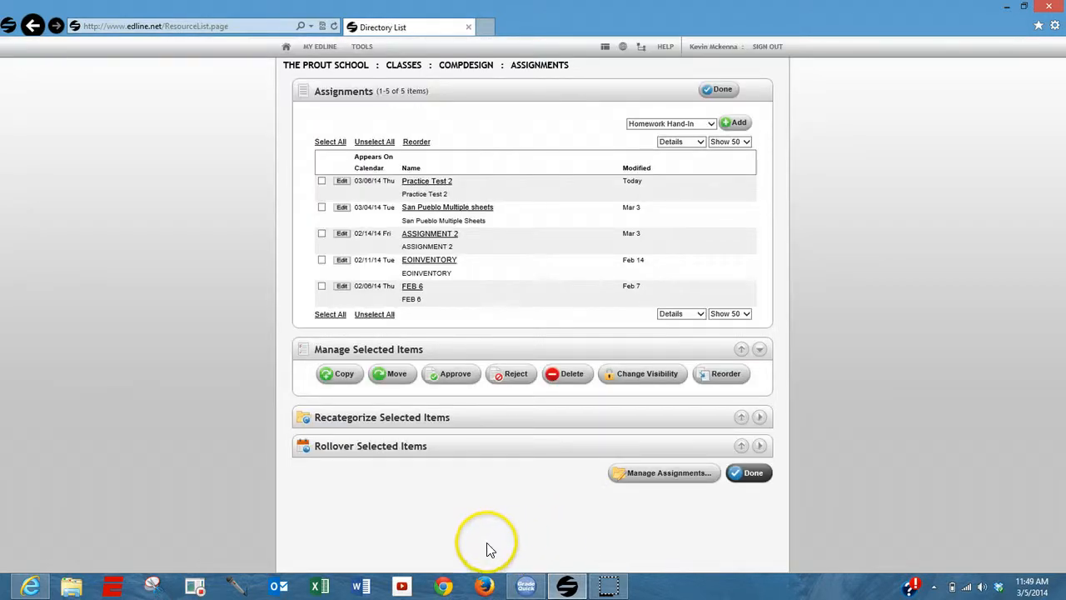
Finish managing the Assignments folder and return to the CompDesign (166185702 S2) class home page.
click(721, 89)
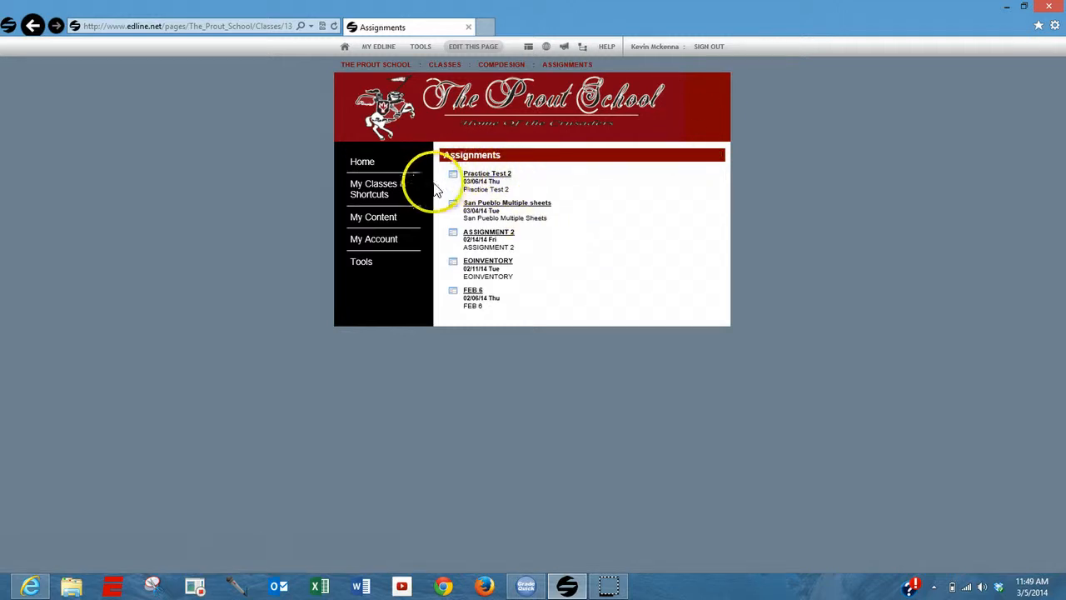
mouse_move(405, 186)
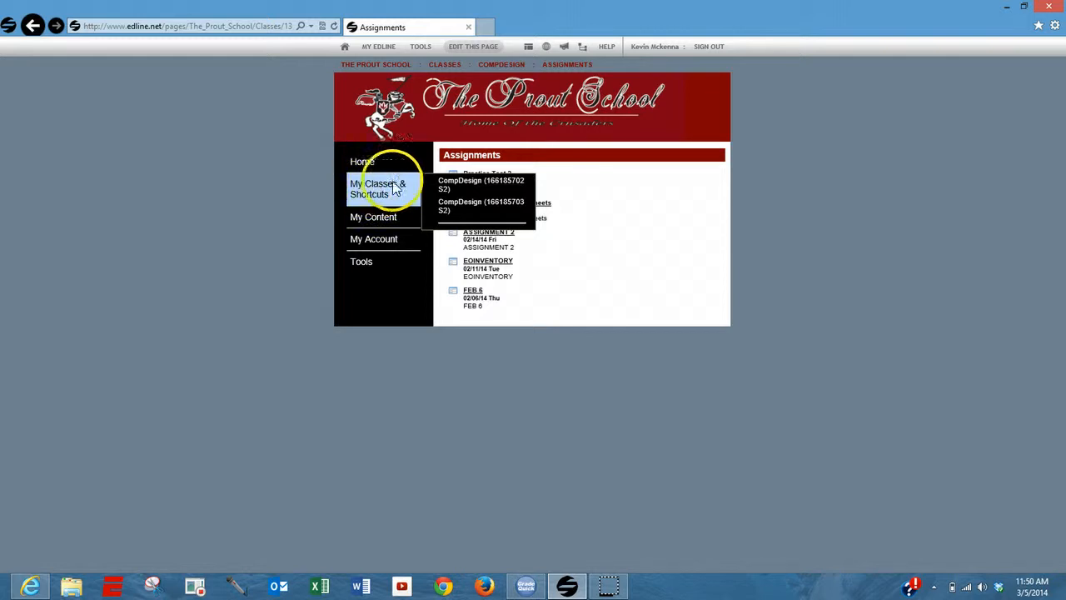
click(487, 183)
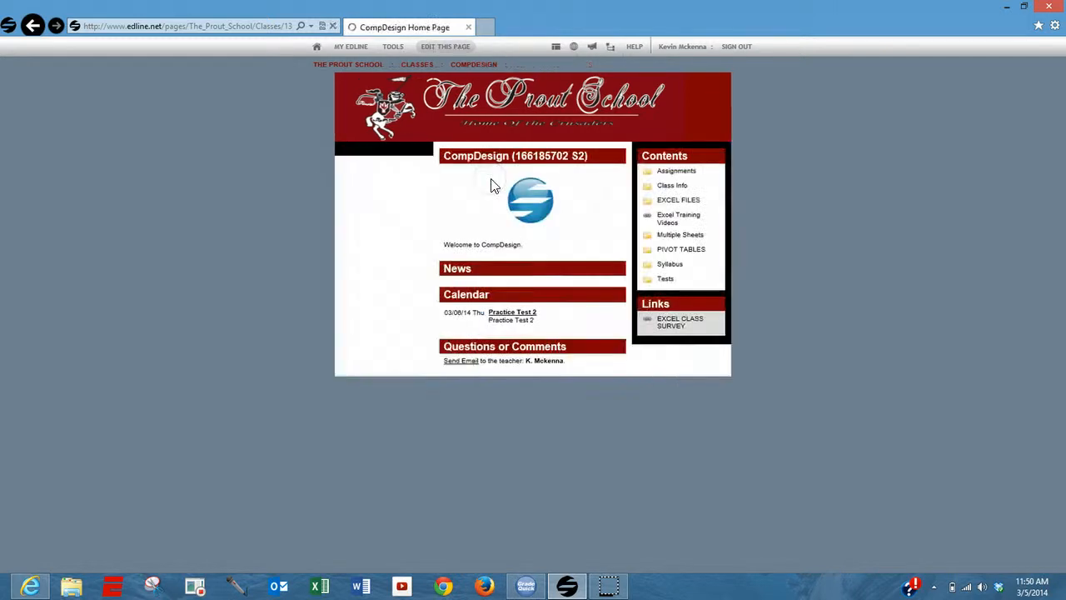